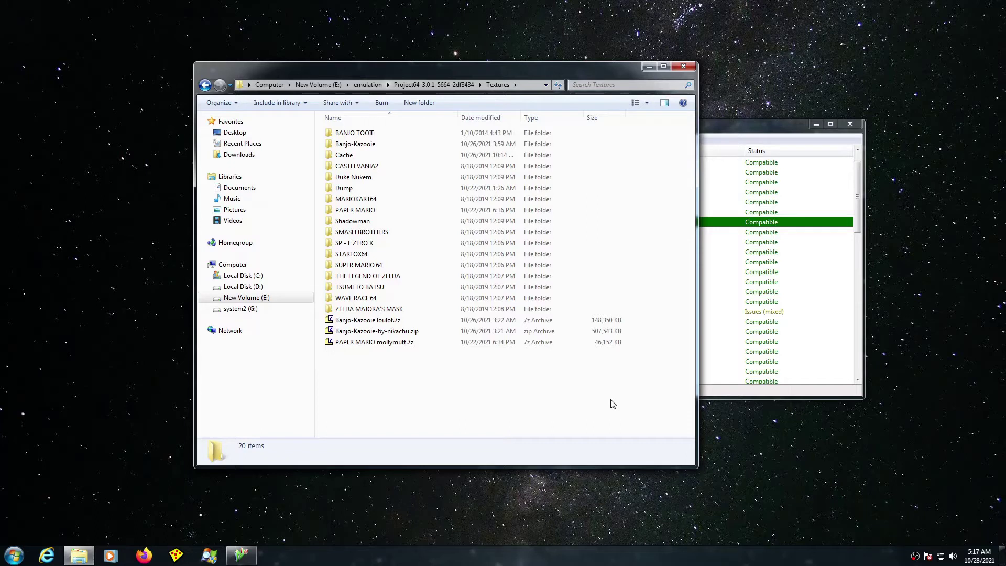
Step: Check the size properties of the Banjo-Kazooie texture folder extracted from Banjo-Kazooie-by-nikachu.zip, leaving them unchanged
left_click(373, 334)
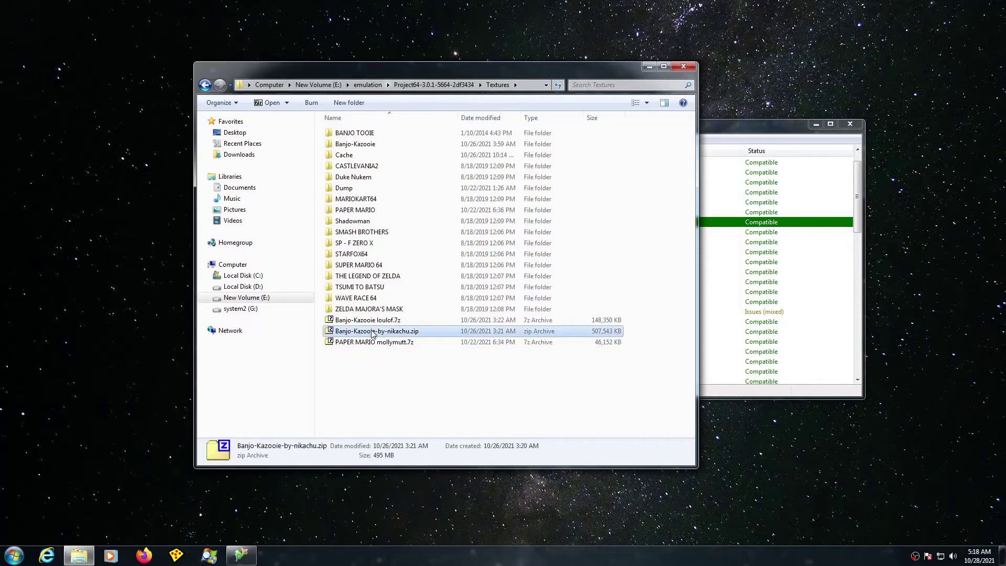
left_click(373, 146)
right_click(373, 147)
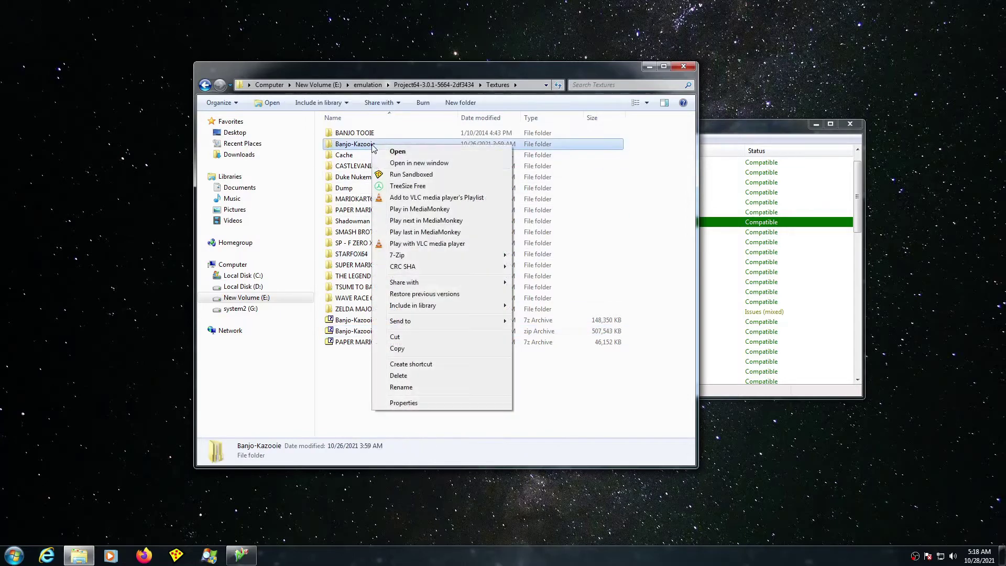
left_click(429, 408)
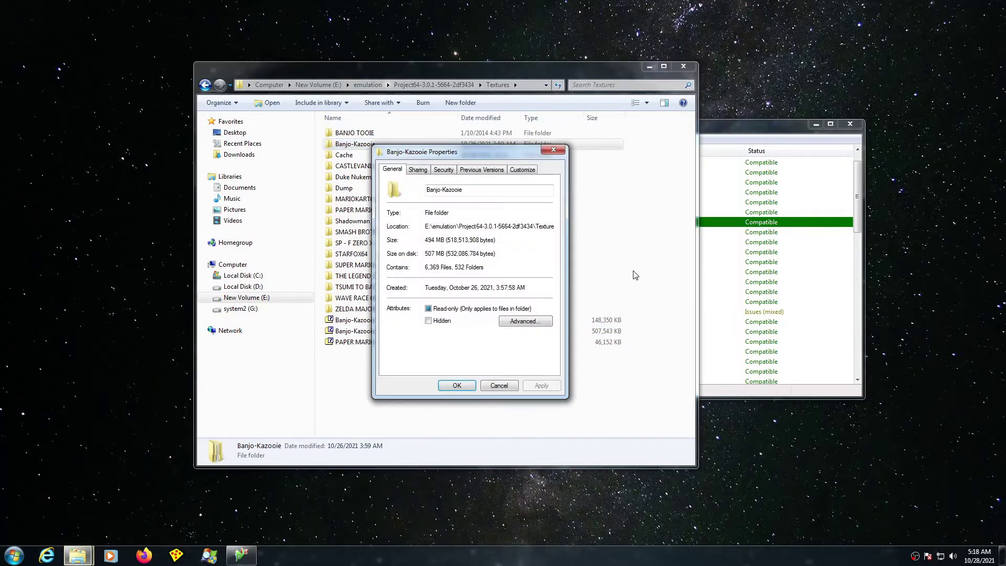
left_click(499, 385)
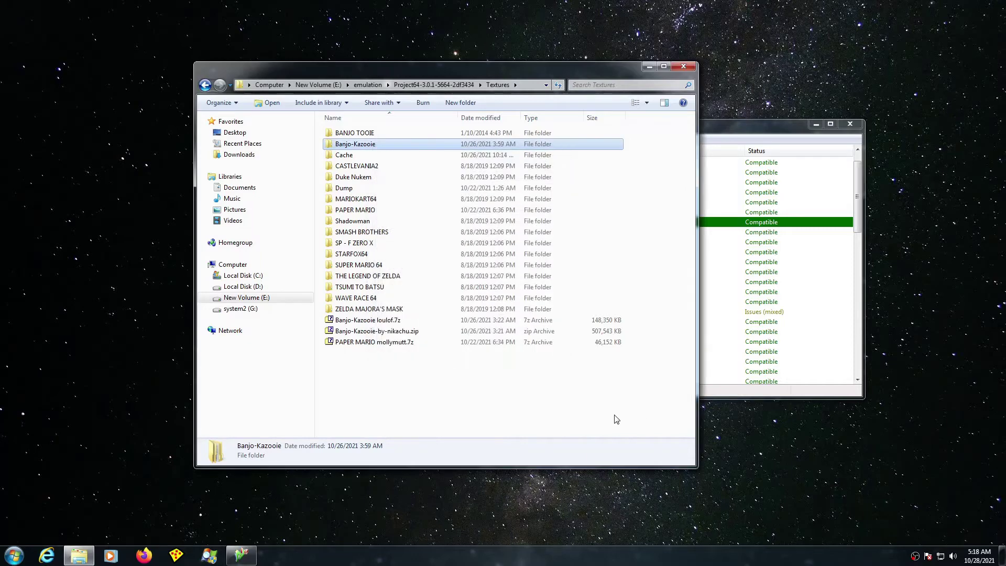
left_click(569, 417)
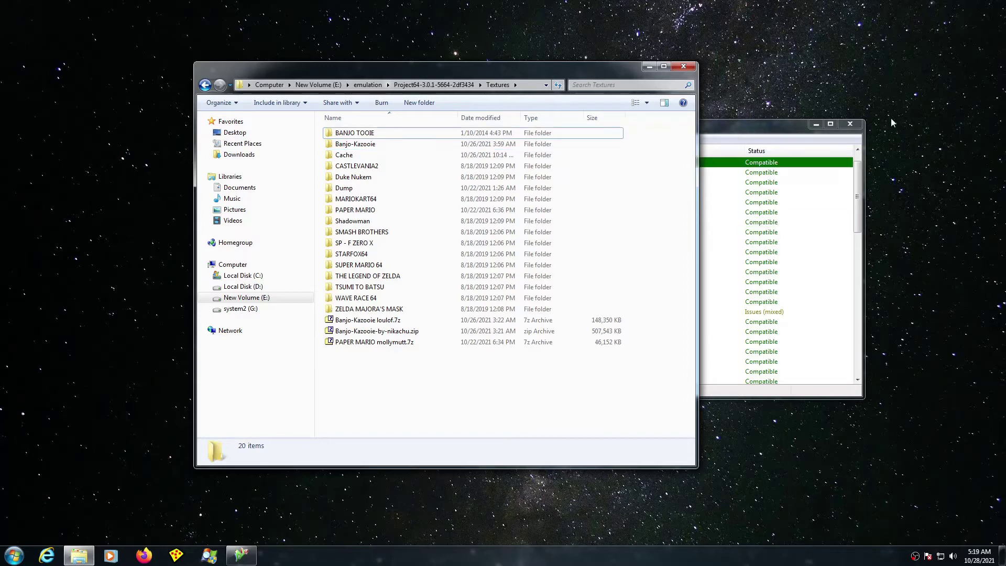
Step: Switch to Project64, review the texture pack, cache and dump paths in the GLideN64 texture enhancement settings, and save them
left_click(740, 126)
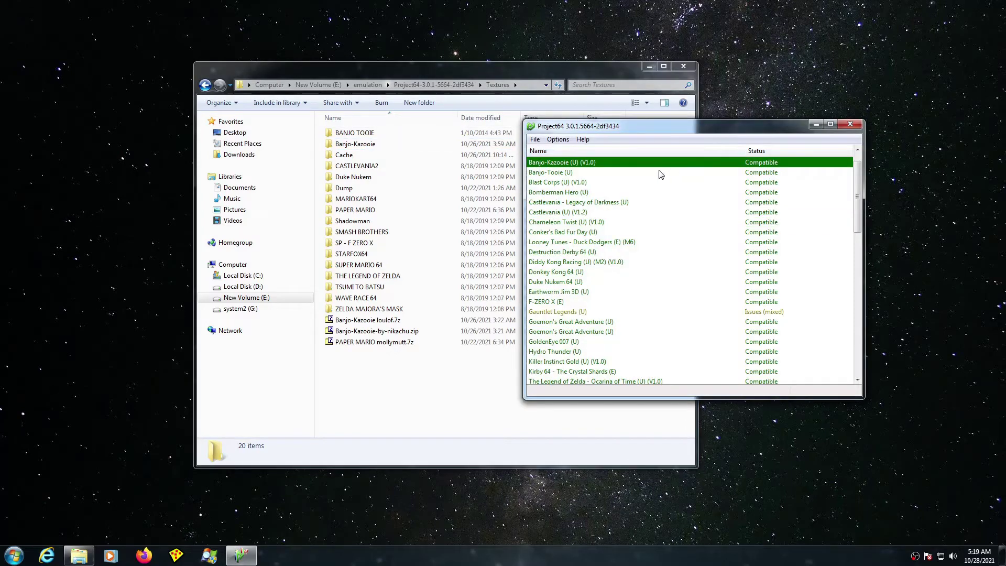
left_click(557, 139)
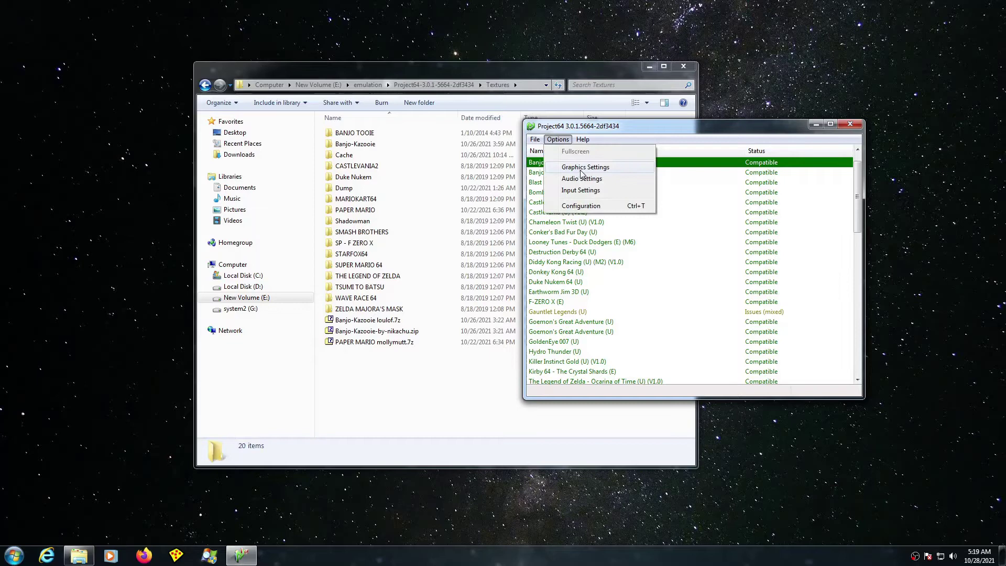
left_click(580, 170)
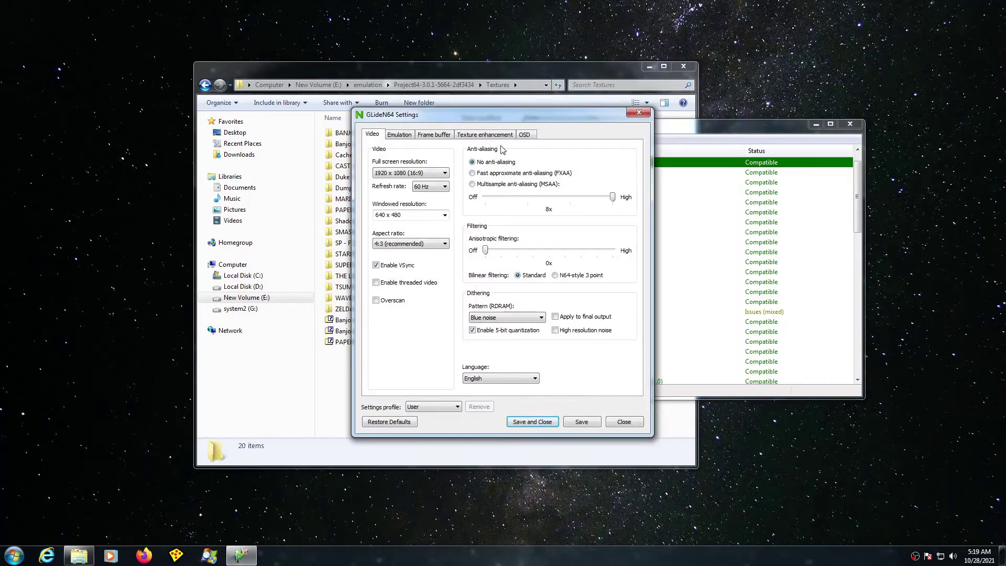
left_click(482, 135)
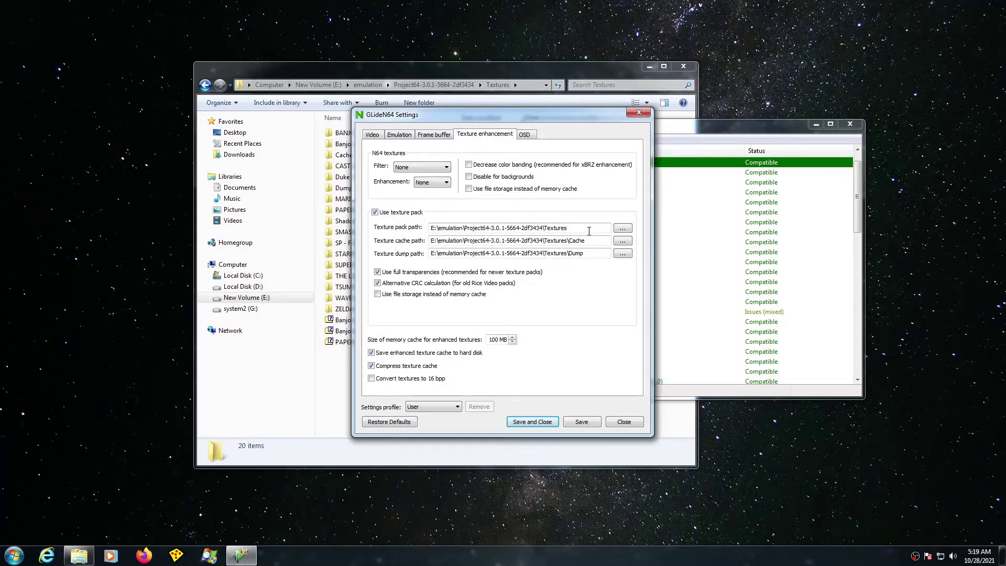
left_click(589, 230)
left_click(597, 242)
left_click(592, 252)
left_click(594, 256)
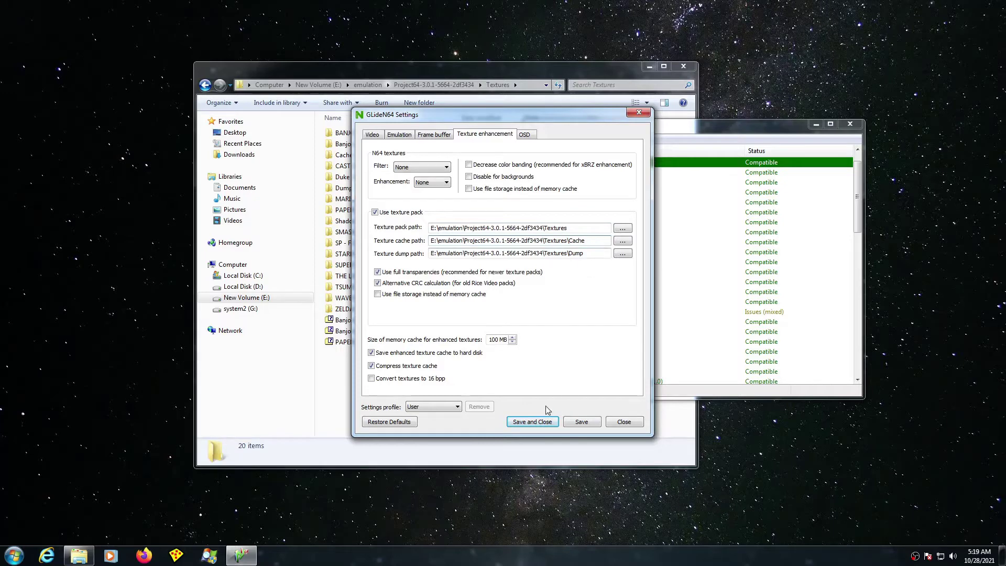
left_click(533, 421)
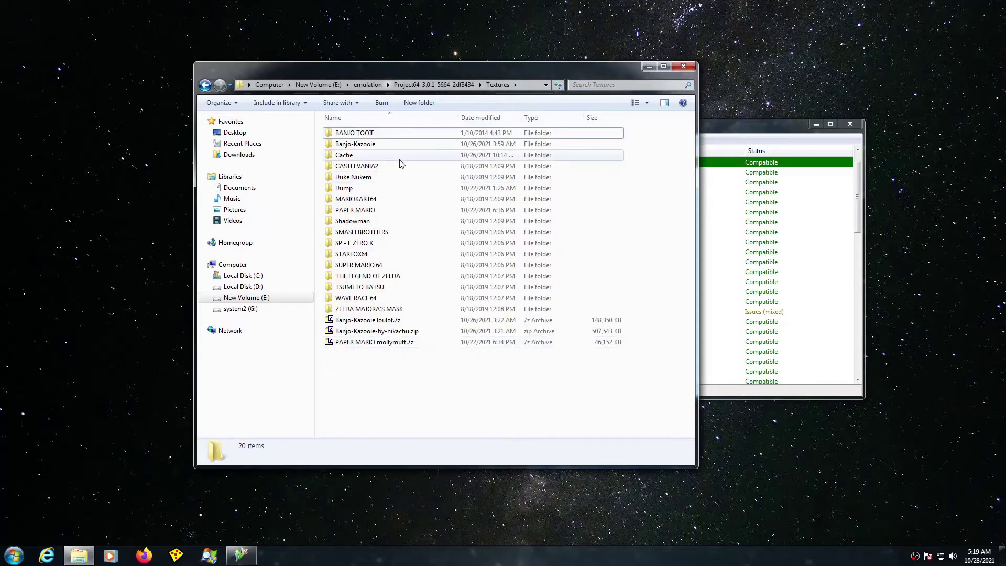
Step: Inspect the Cache folder inside Project64's Textures directory and compare it with the cache path in the GLideN64 texture settings
left_click(419, 86)
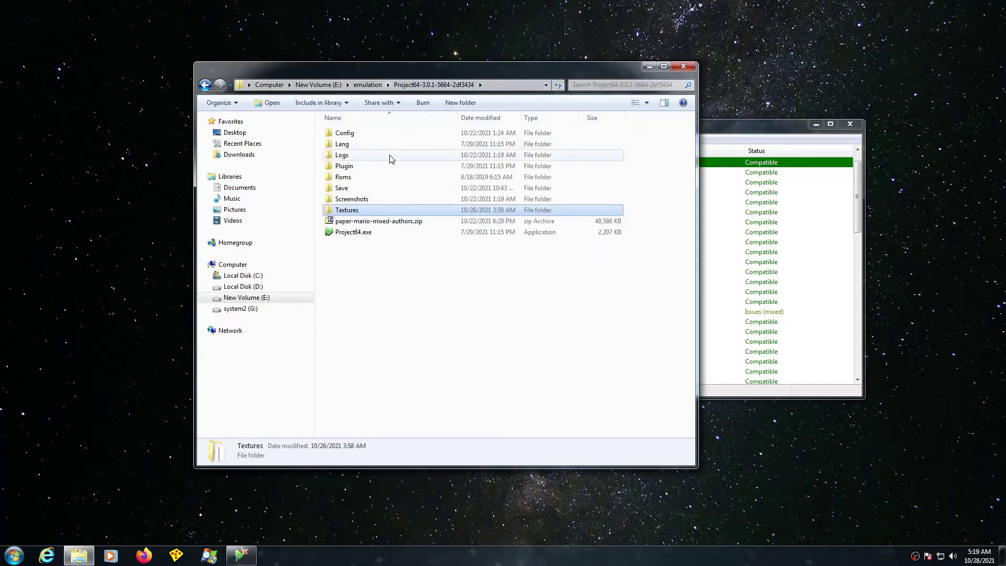
double_click(360, 211)
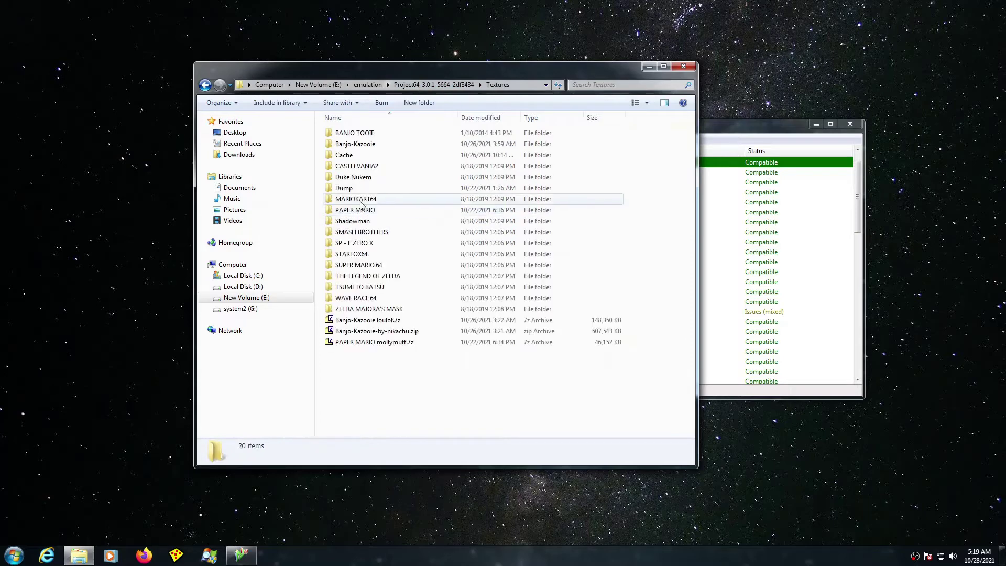
double_click(350, 157)
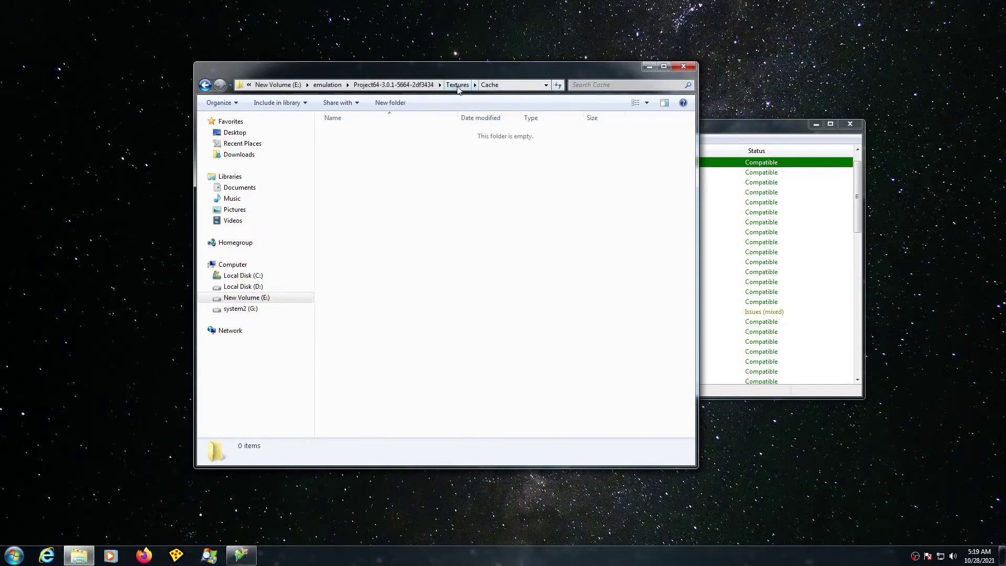
left_click(457, 85)
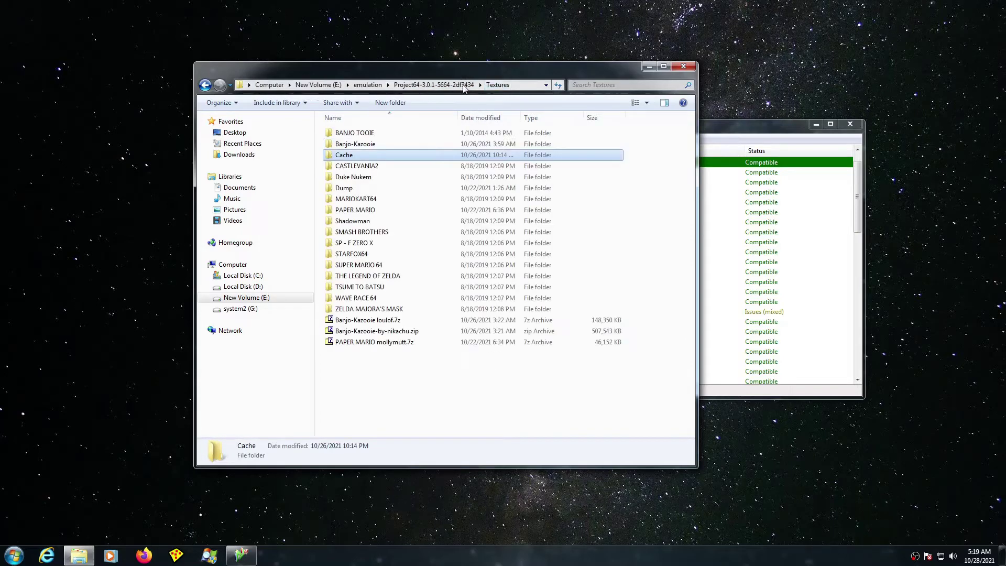
left_click(758, 237)
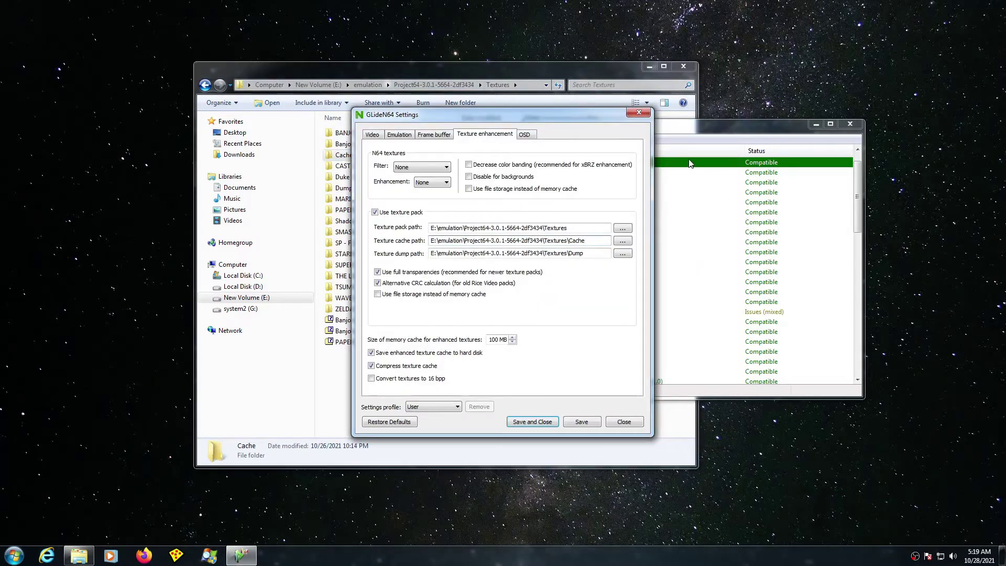
left_click(628, 427)
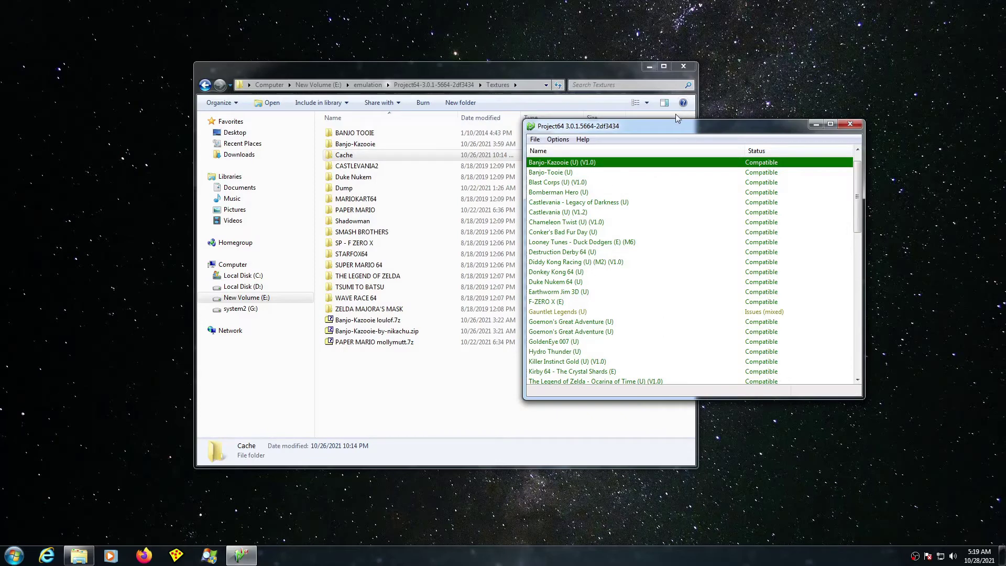
Step: Run Banjo-Kazooie (U) (V1.0) to generate its texture cache, end the emulation and close Project64
double_click(601, 166)
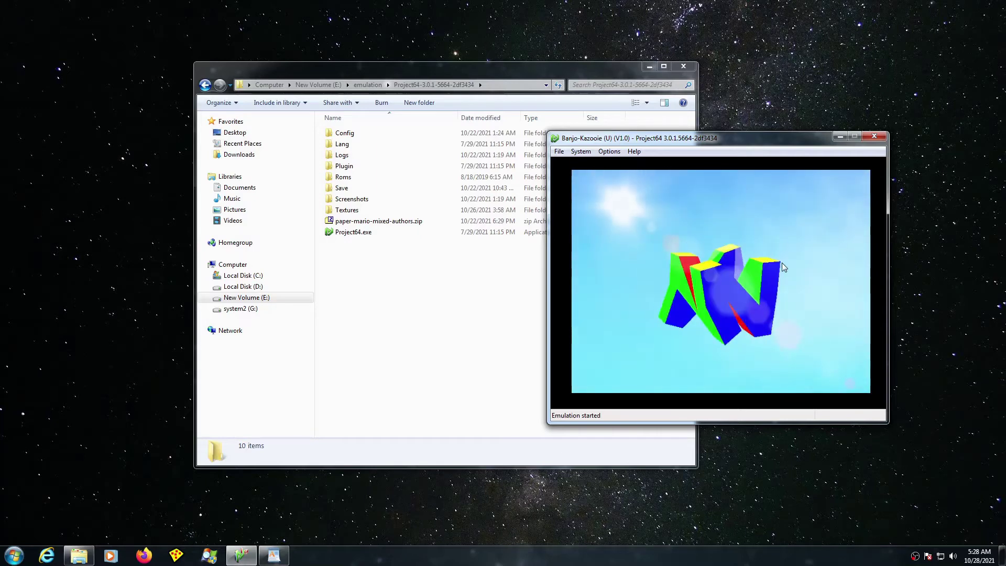
key("F4")
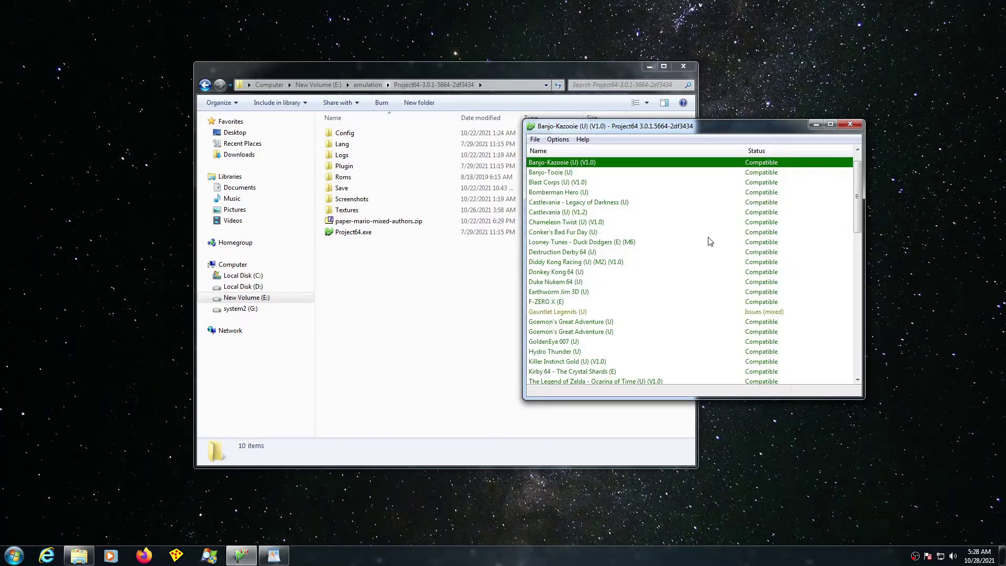
left_click(855, 125)
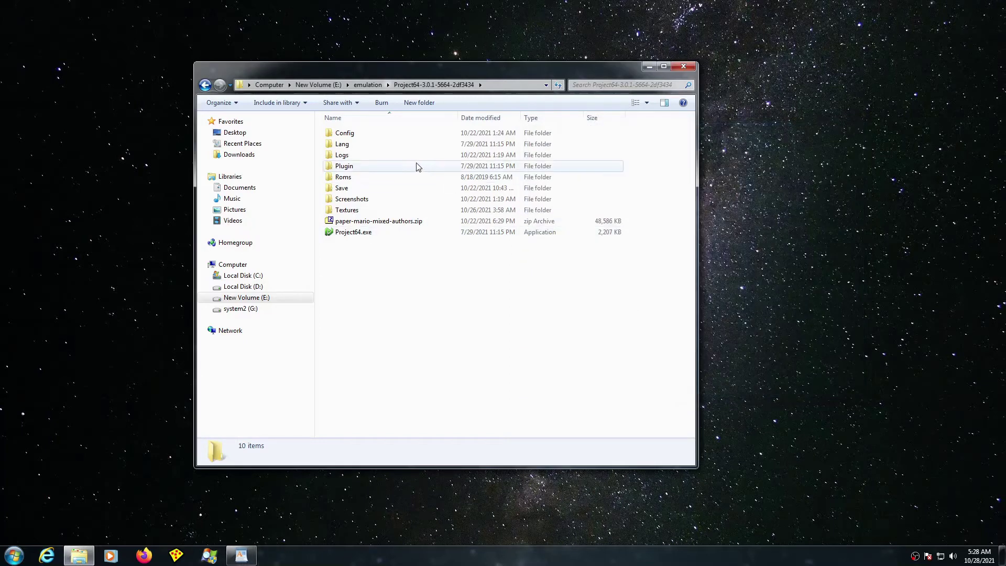
Step: Open the Cache folder inside Textures and select Banjo-Kazooie_HIRESTEXTURES.htc
double_click(347, 210)
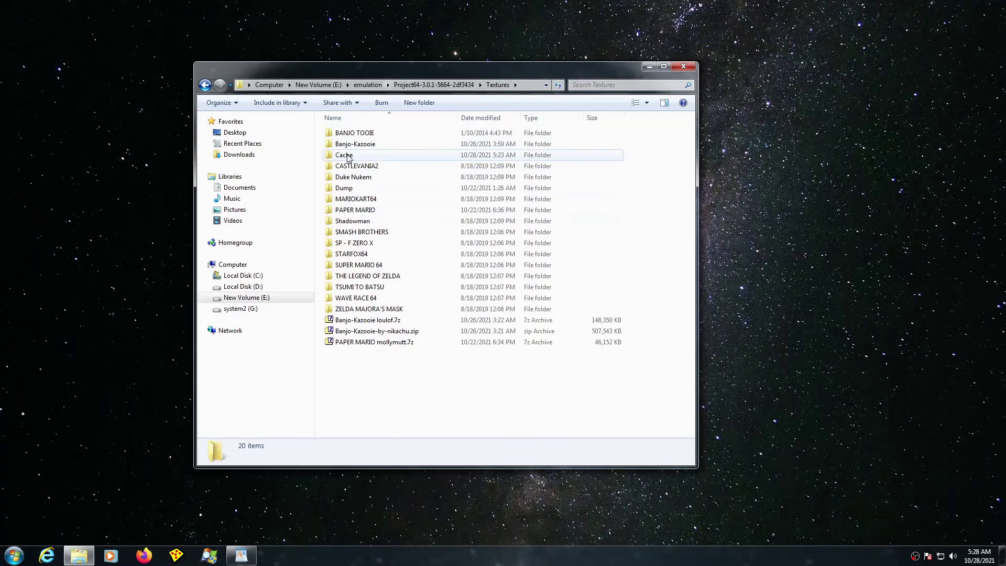
double_click(347, 155)
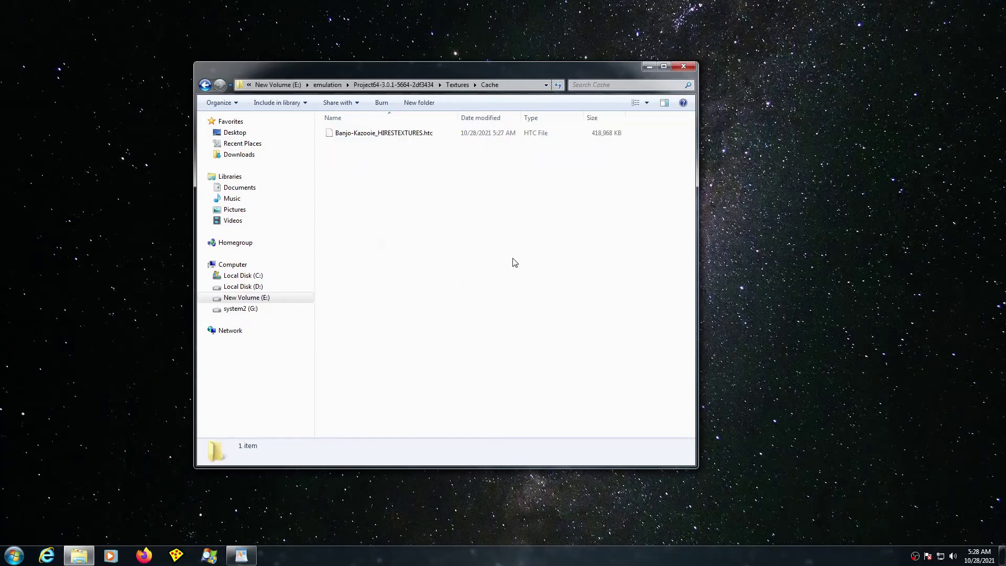
left_click(353, 135)
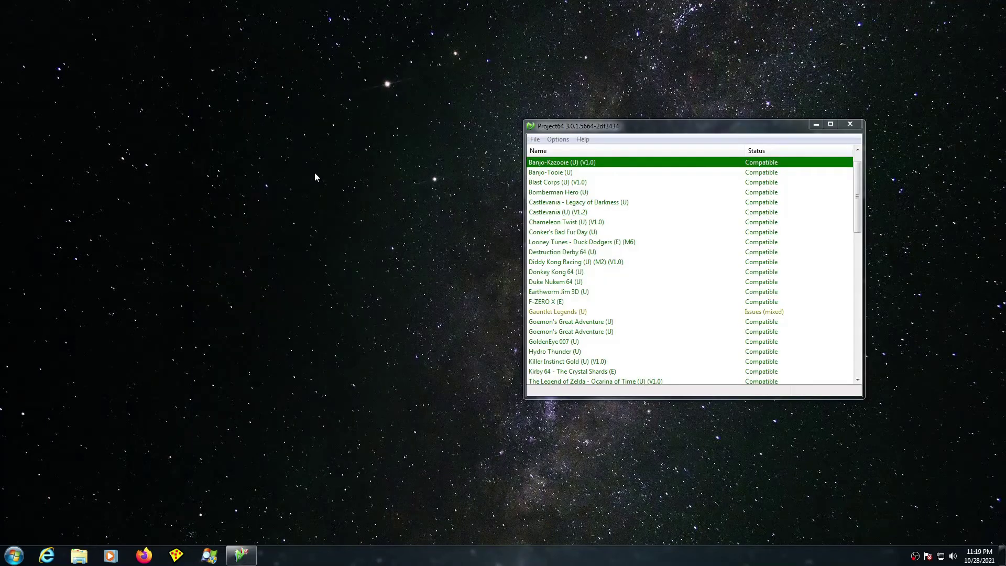
Step: Review the GLideN64 texture enhancement options in Project64, including alternative CRC calculation and saving the enhanced texture cache to hard disk
left_click(557, 140)
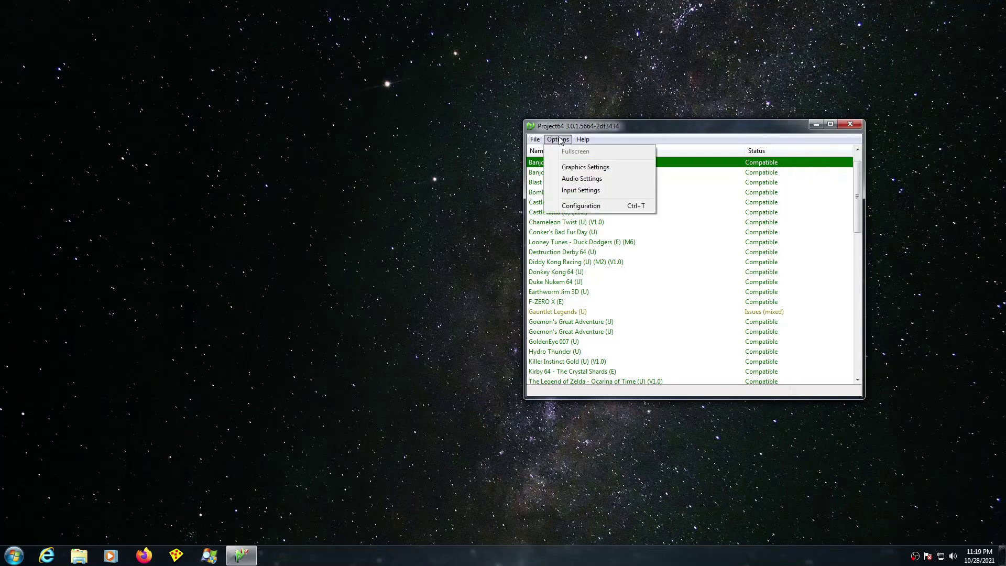
left_click(585, 168)
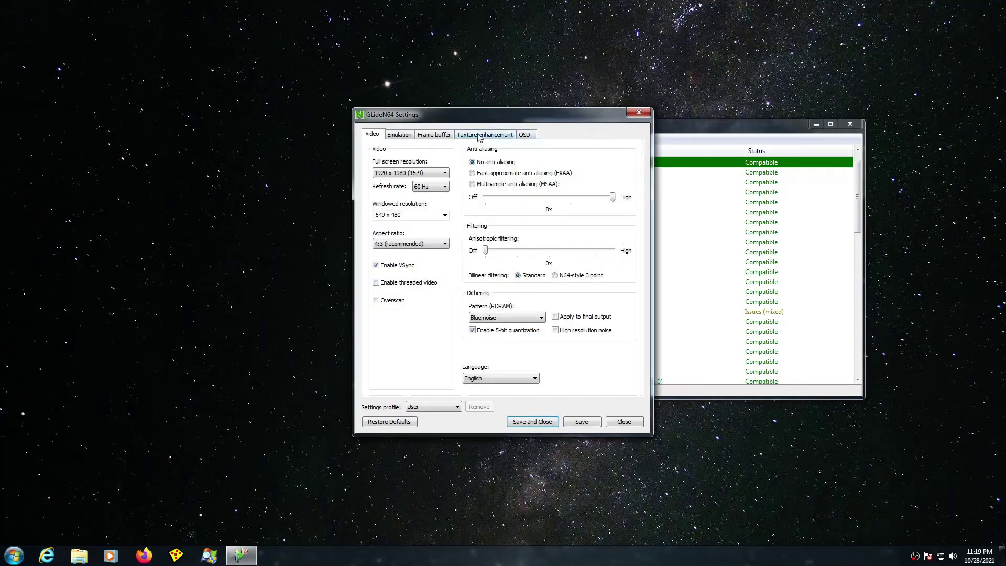
left_click(478, 135)
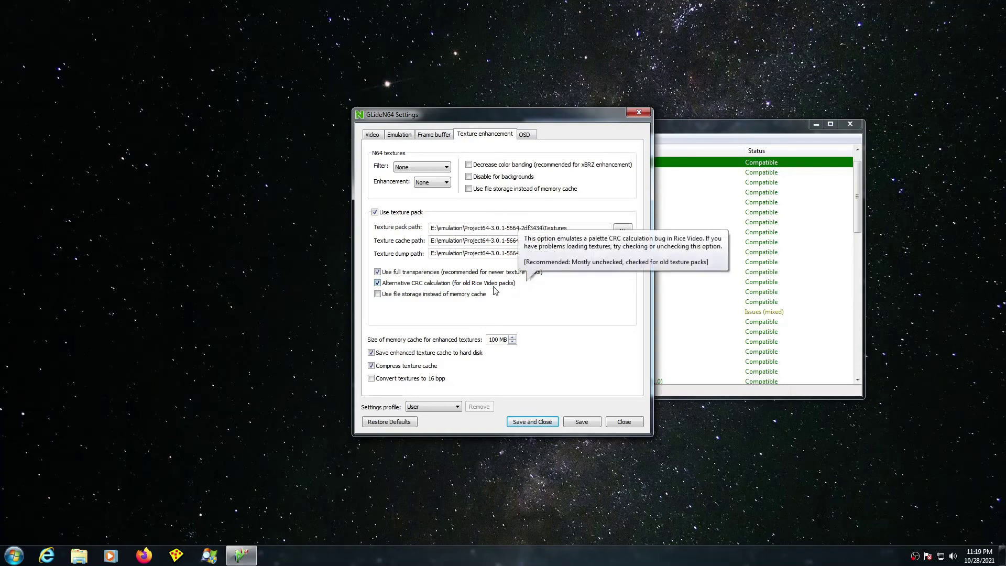
mouse_move(390, 286)
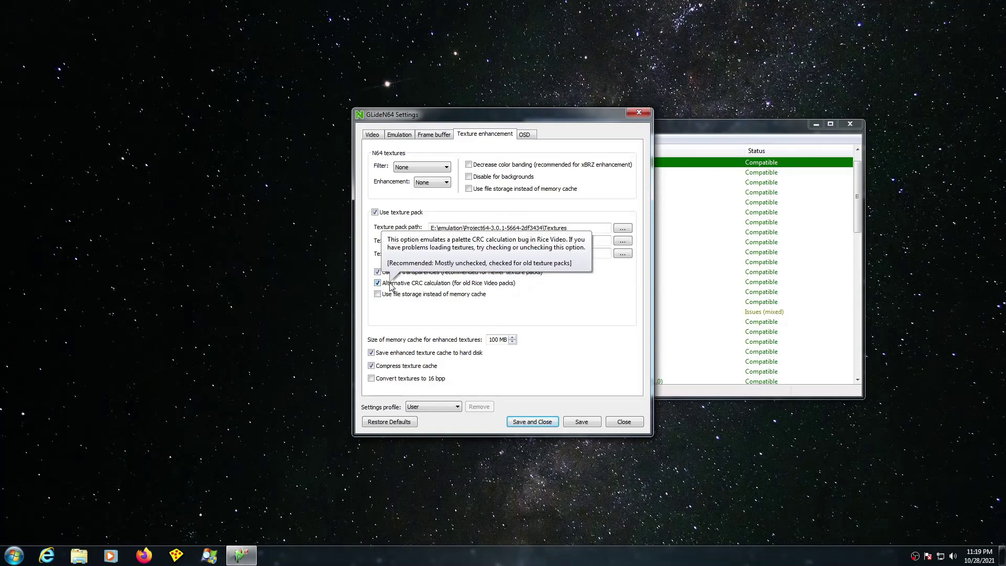
mouse_move(413, 357)
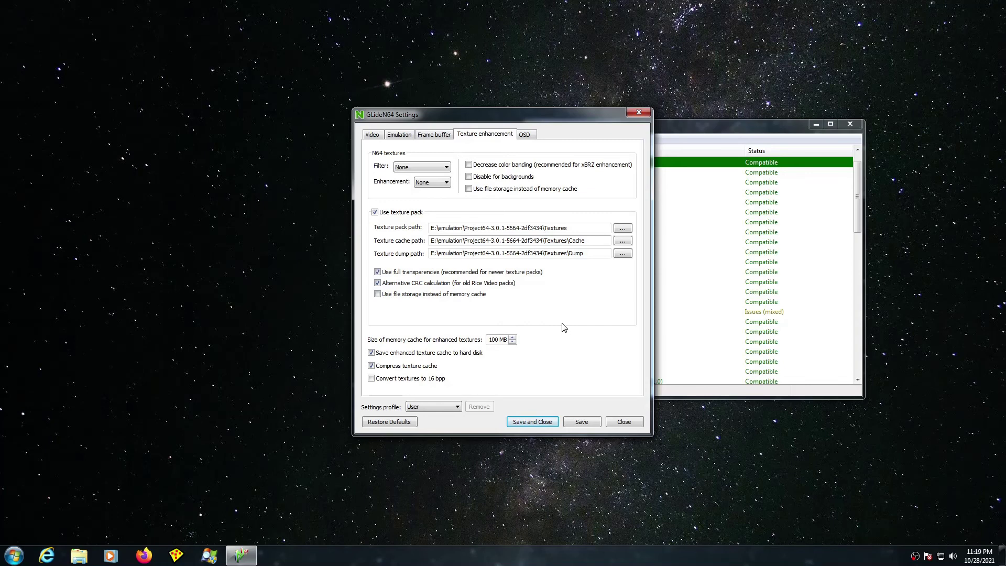
mouse_move(581, 285)
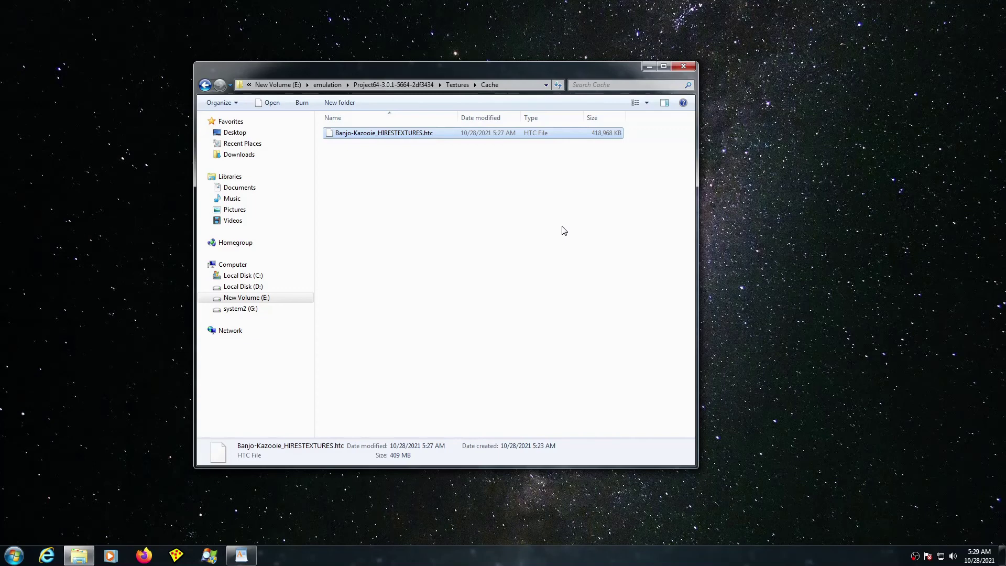
Step: Switch to the WordPad document and read the RetroArch destination path for the texture cache
left_click(240, 555)
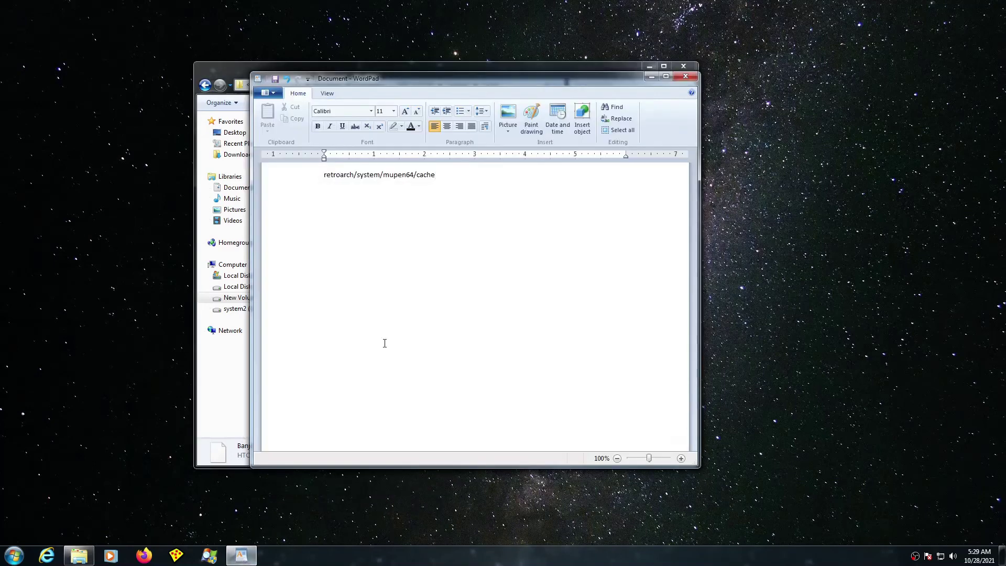